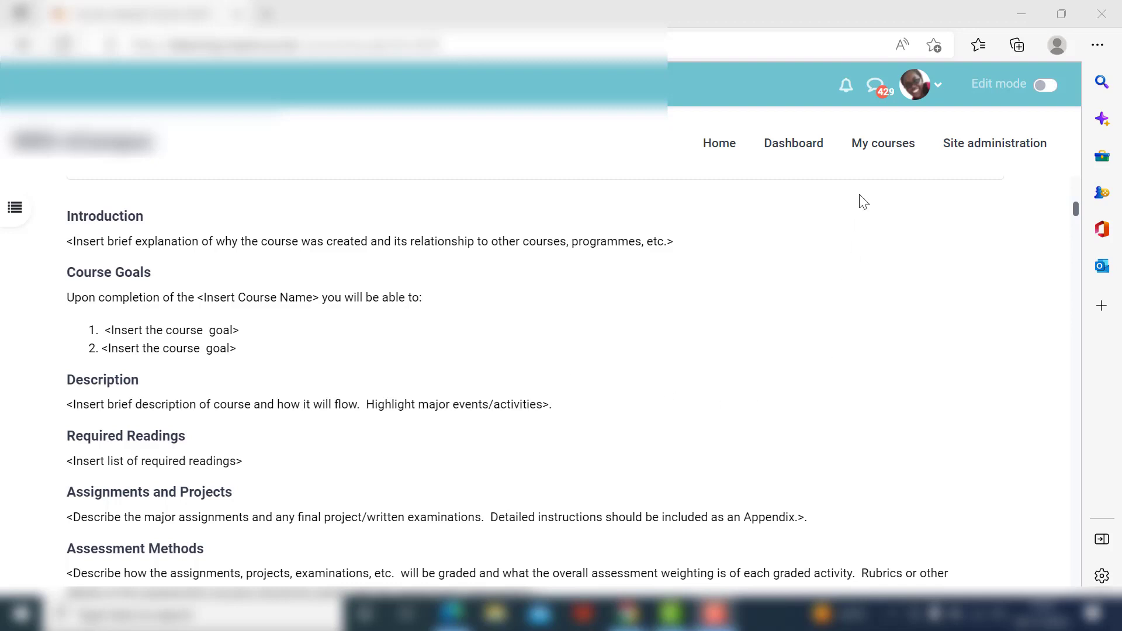
- Turn on edit mode and start adding a File resource to the first topic, below the Example quiz
click(1044, 88)
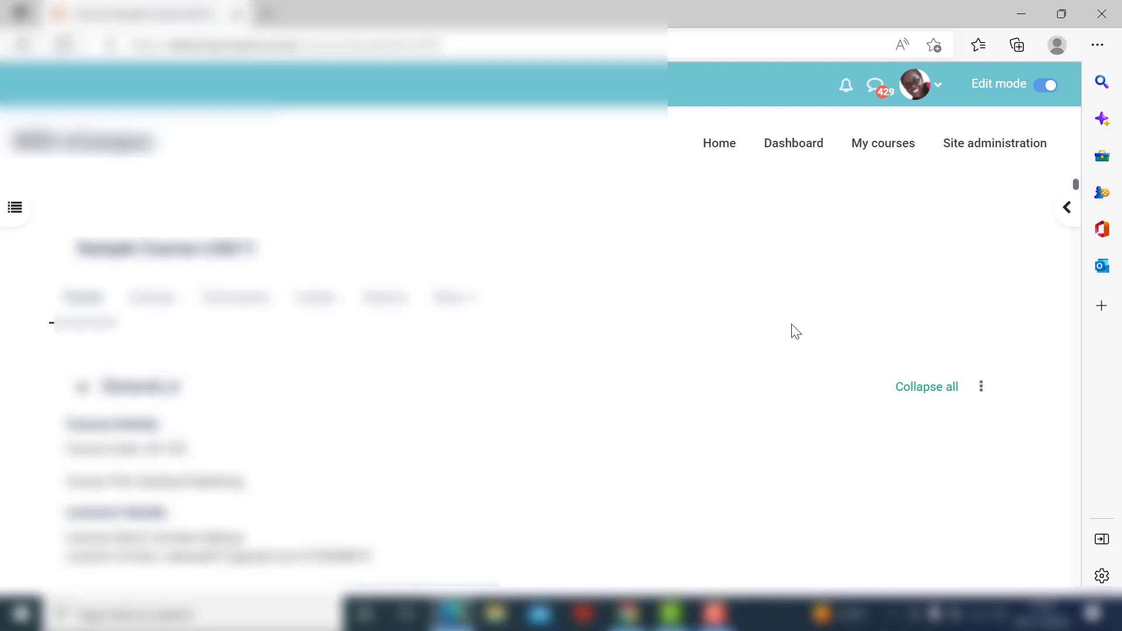
scroll(796, 332, down, 15)
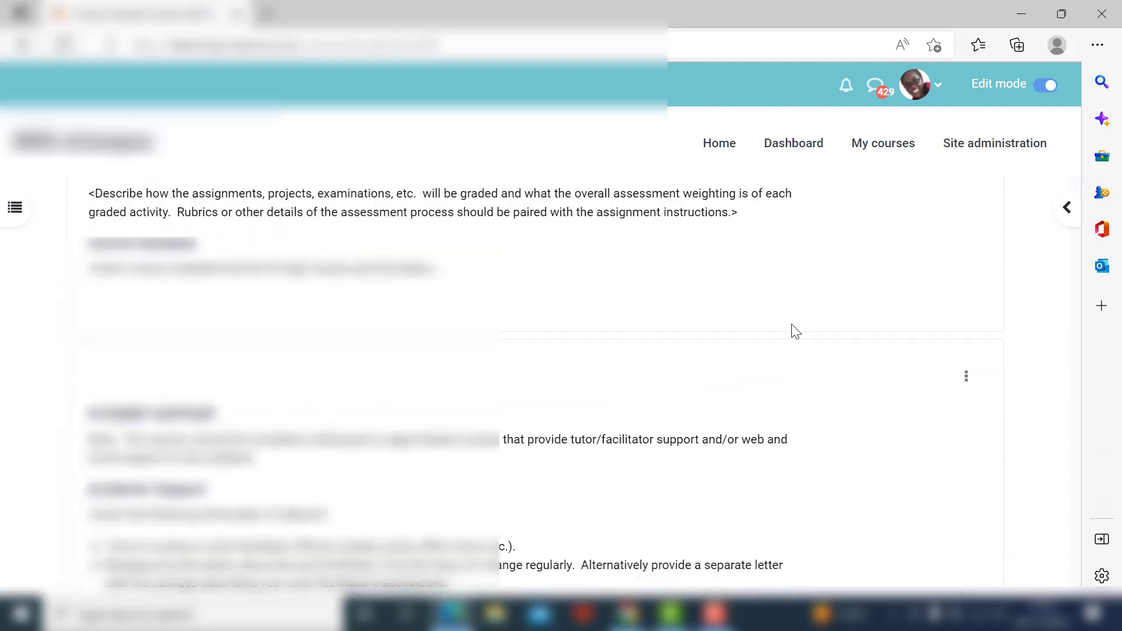
scroll(796, 331, down, 15)
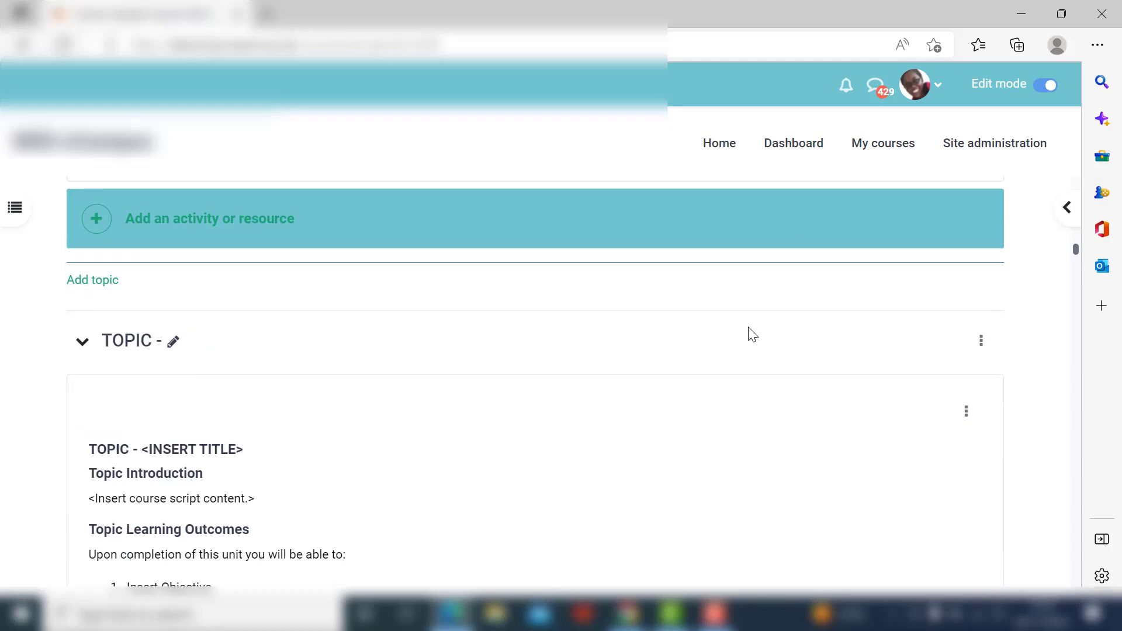
scroll(186, 354, down, 2)
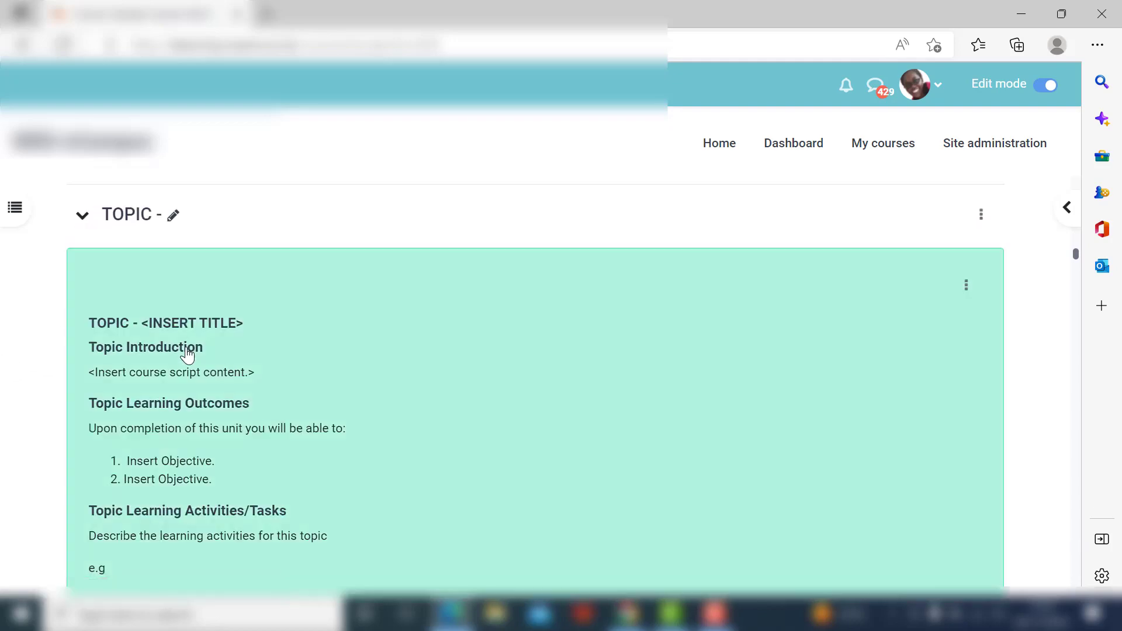
scroll(187, 354, down, 10)
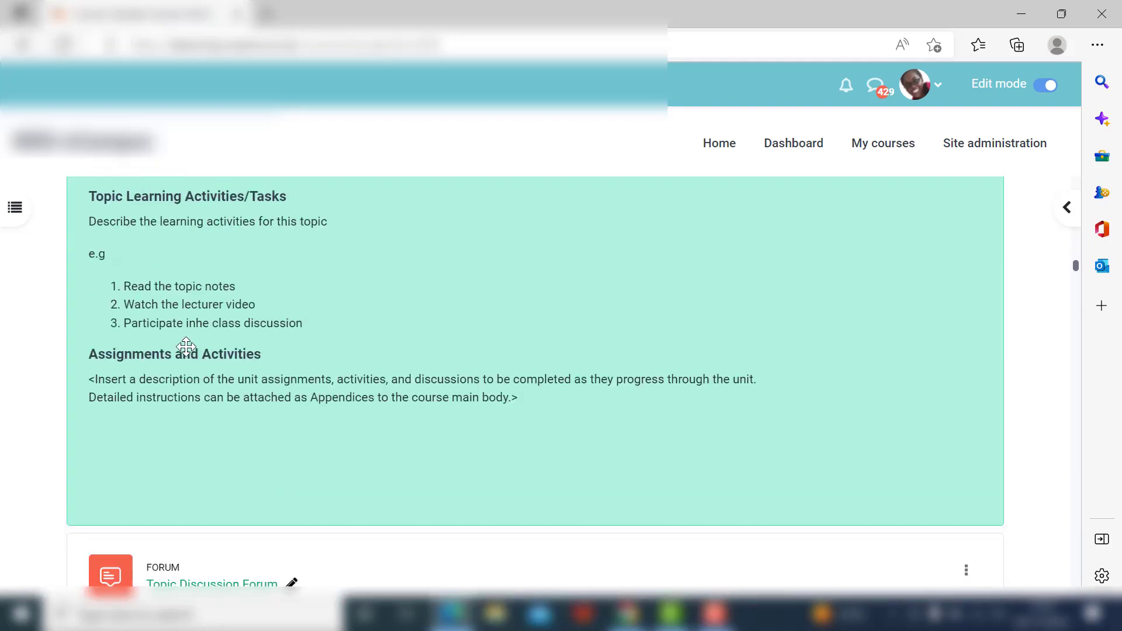
scroll(186, 348, down, 1)
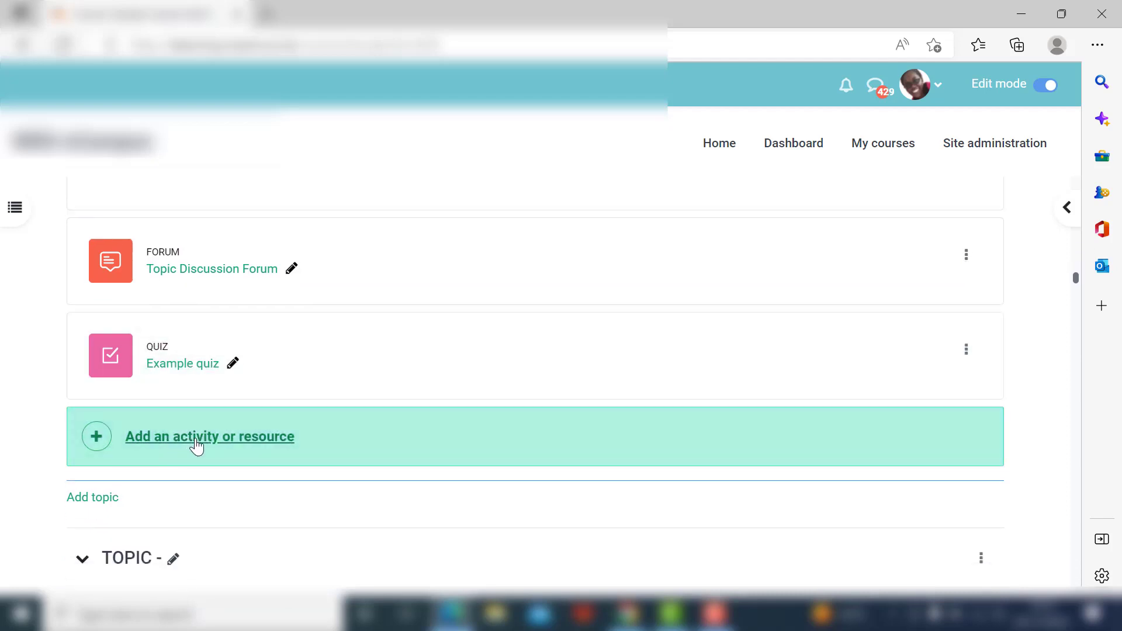
click(196, 447)
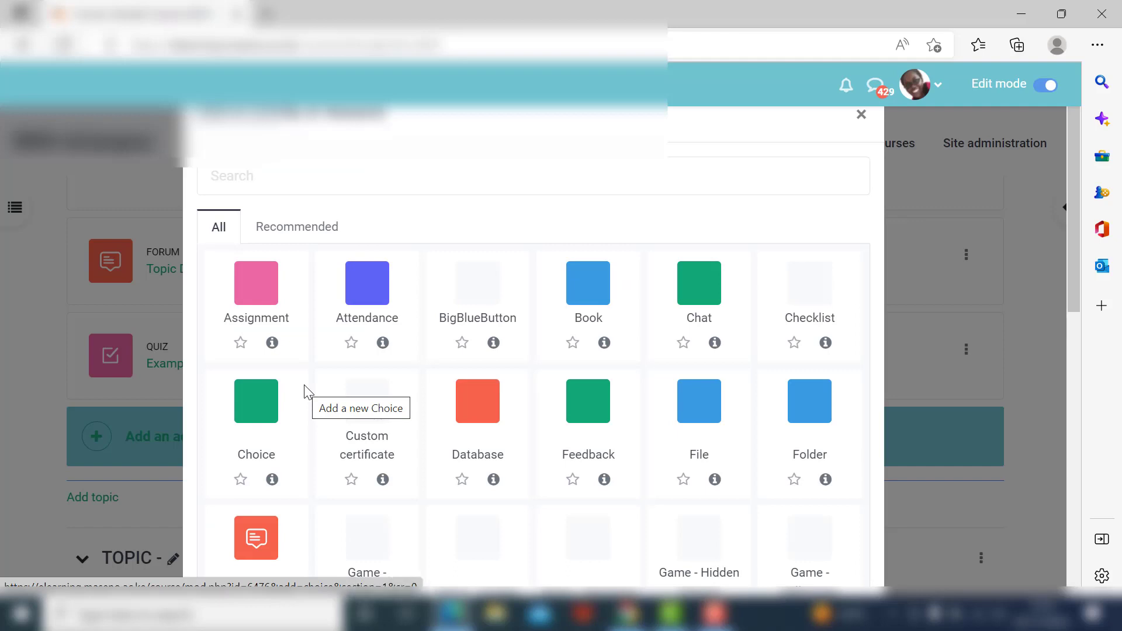
click(709, 459)
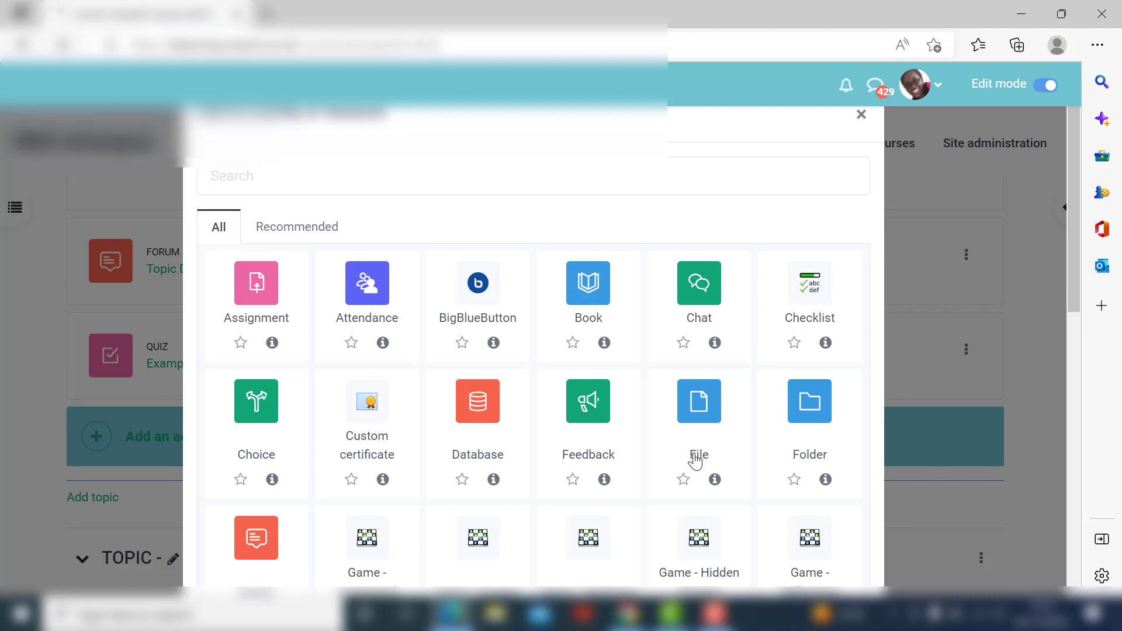
click(696, 462)
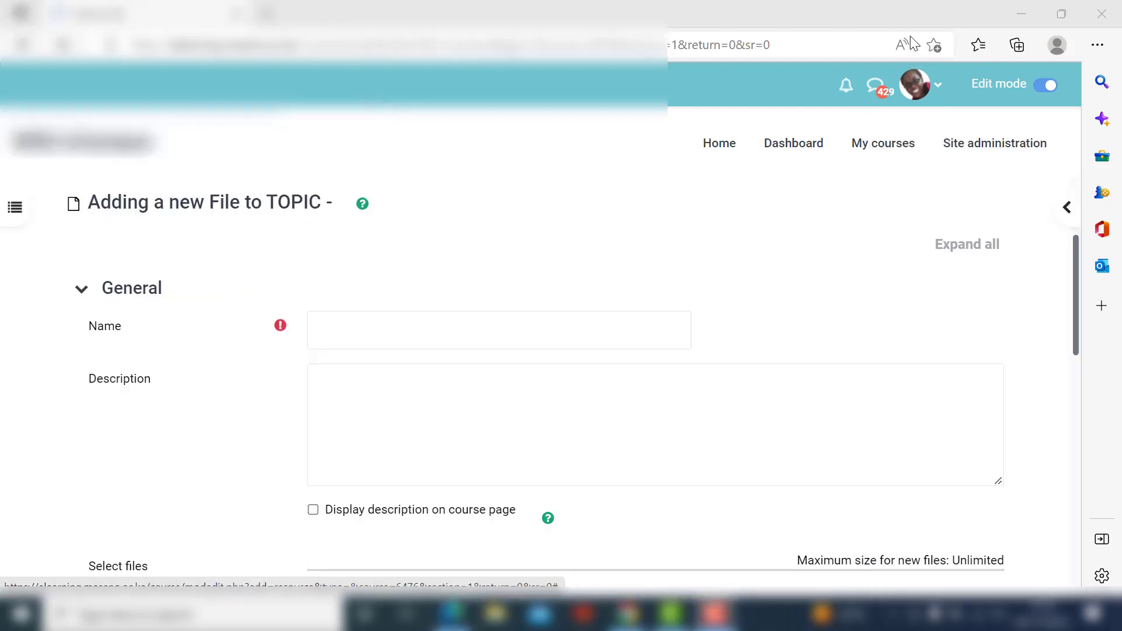
- Name the new file resource "Topic 1 Notes"
click(400, 325)
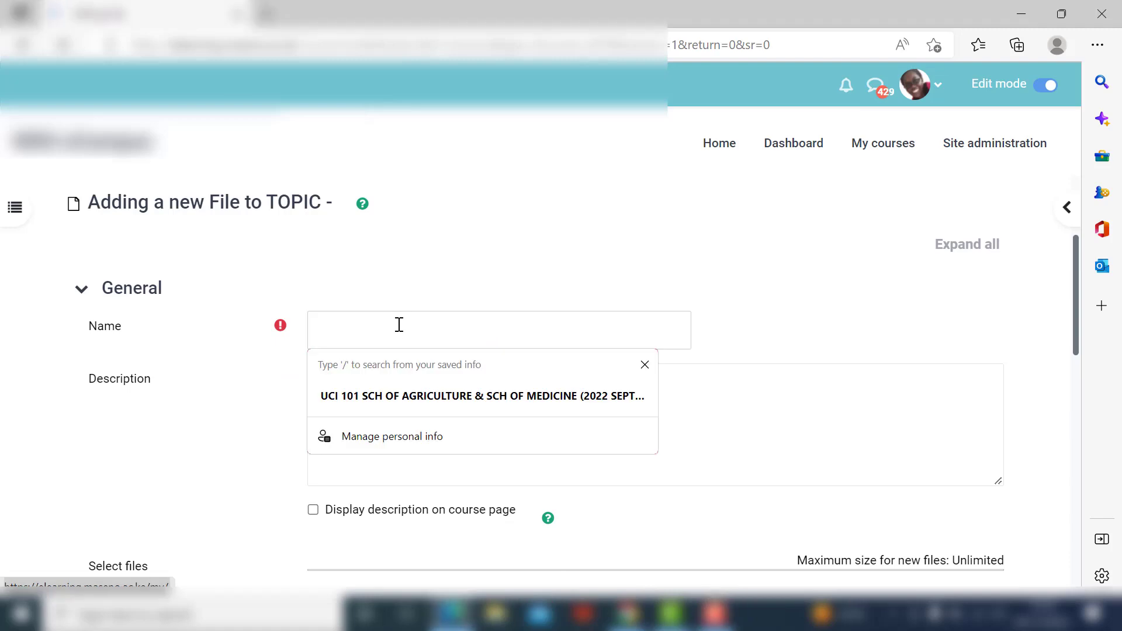
click(296, 356)
click(315, 329)
text(Topic 1)
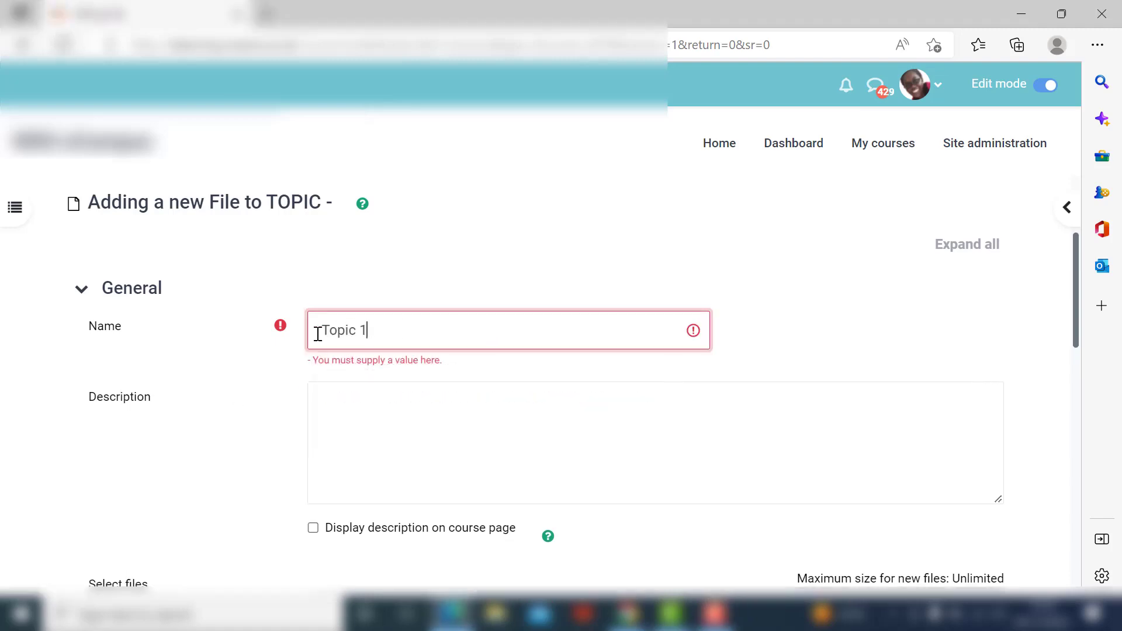
text( Notes)
- Enter the description "Download the eBook and read pages 23-34" with eBook spelled correctly, and have it displayed on the course page
click(358, 409)
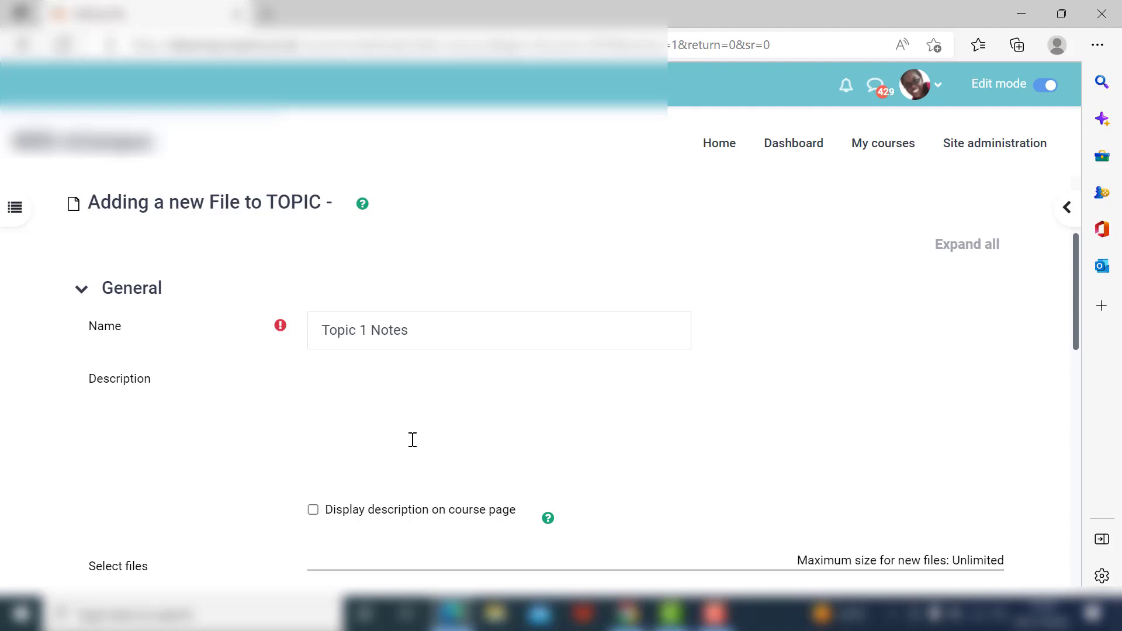
scroll(505, 450, down, 2)
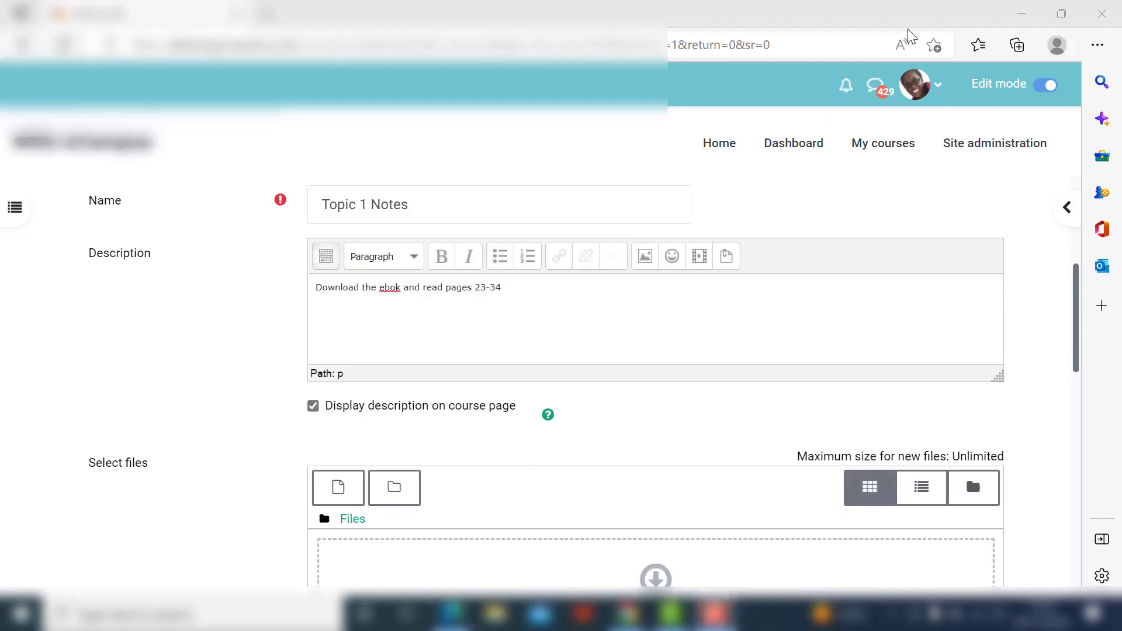
right_click(386, 287)
click(406, 355)
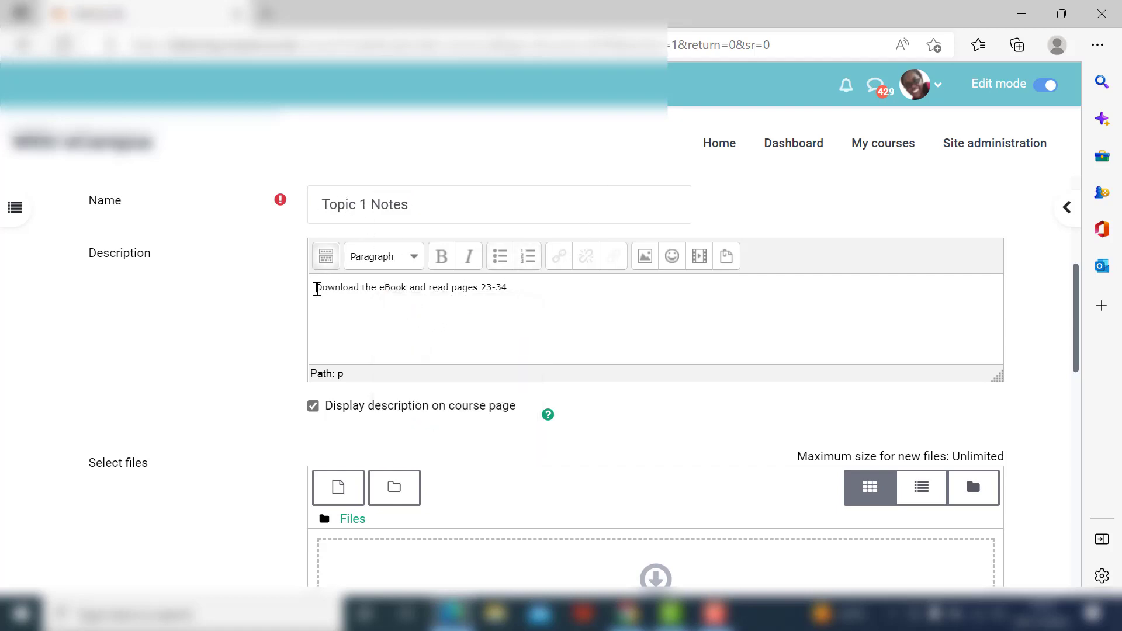
drag(315, 287, 531, 304)
click(534, 310)
- Upload the analytics file from the computer to the file resource, then save and return to the course
scroll(534, 311, down, 1)
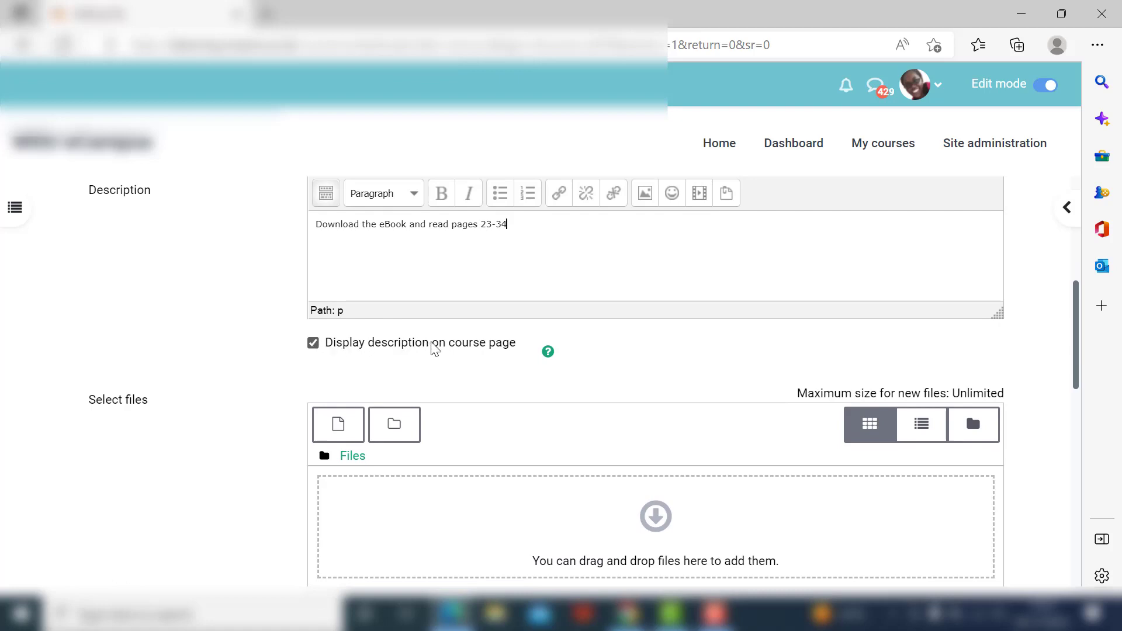
scroll(482, 358, down, 1)
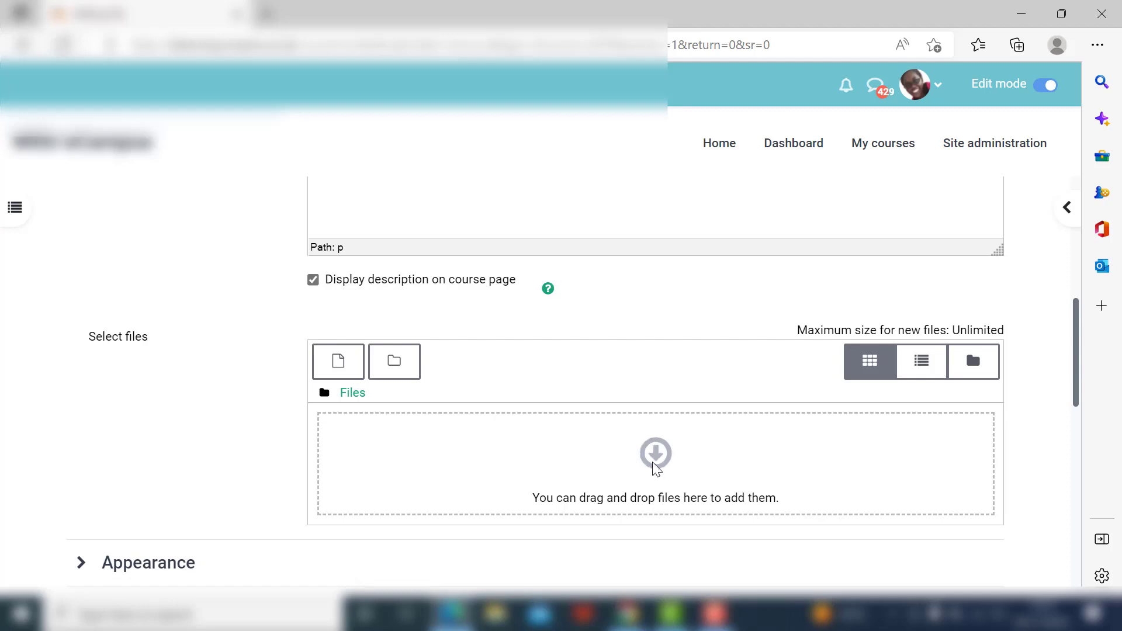
click(338, 363)
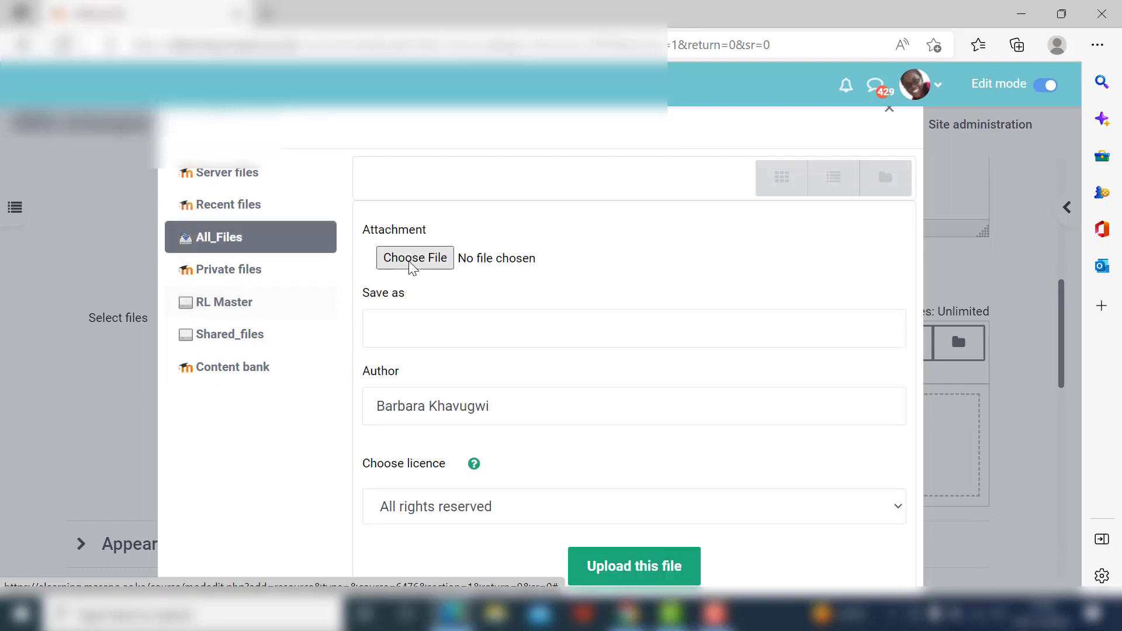
click(412, 261)
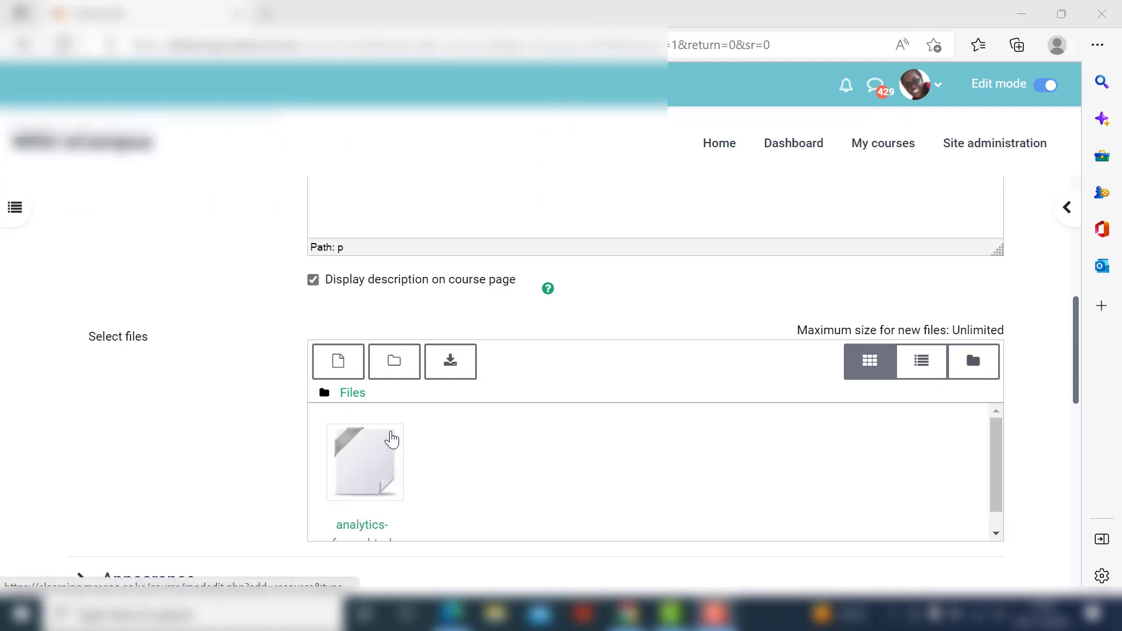
scroll(209, 442, down, 3)
scroll(209, 442, down, 4)
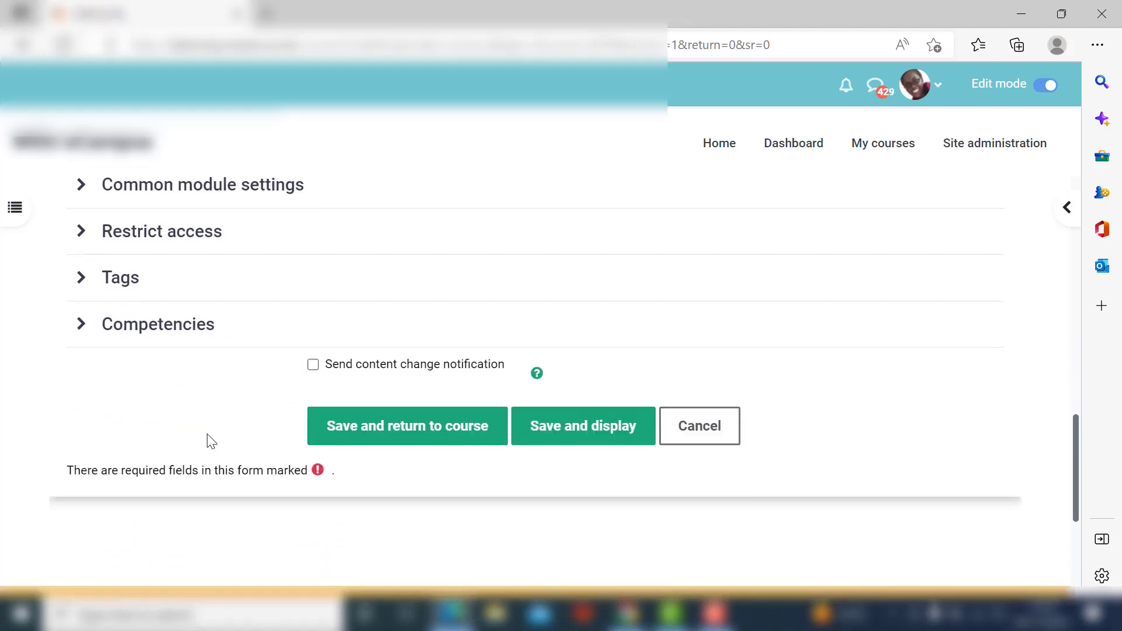
click(457, 444)
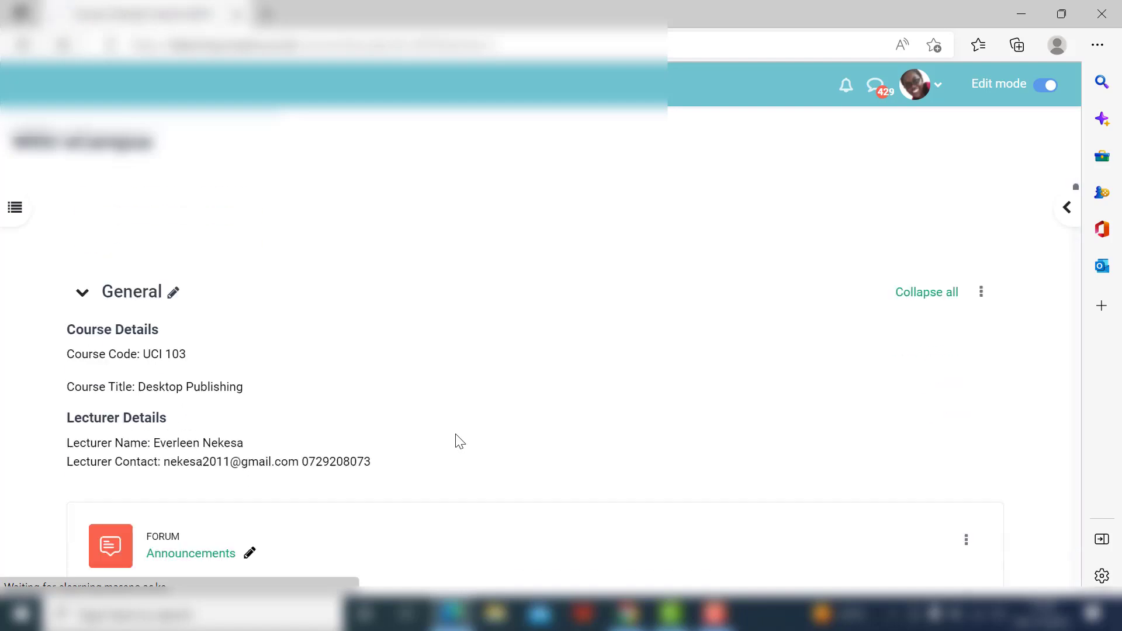
- Turn off edit mode and check how the Topic 1 Notes file and its description appear in the first topic
scroll(456, 434, down, 5)
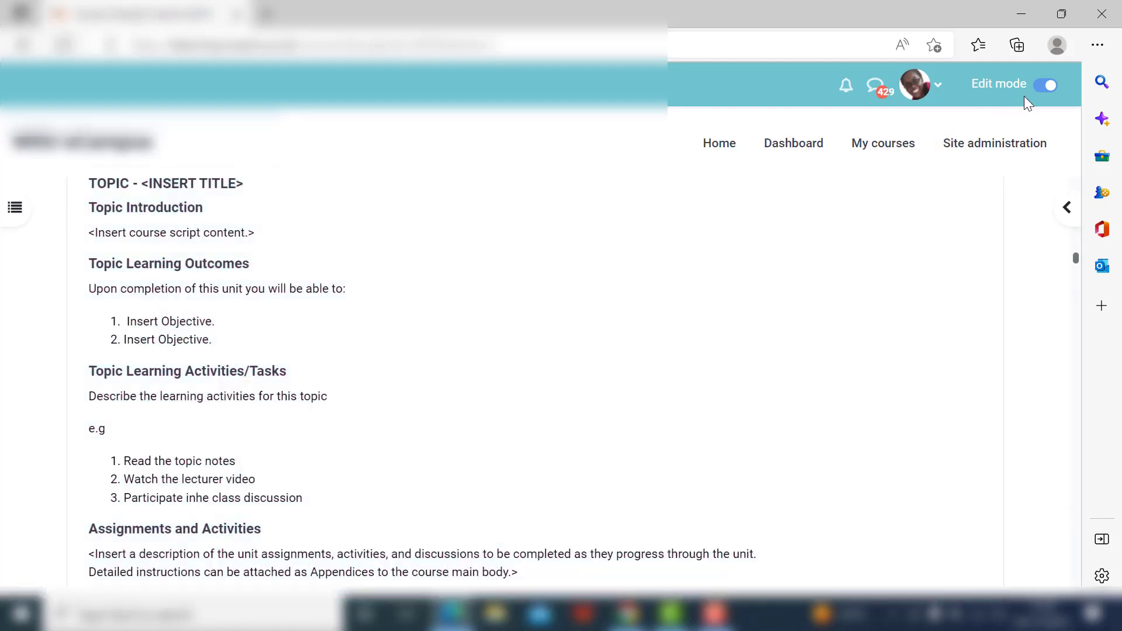
click(1044, 85)
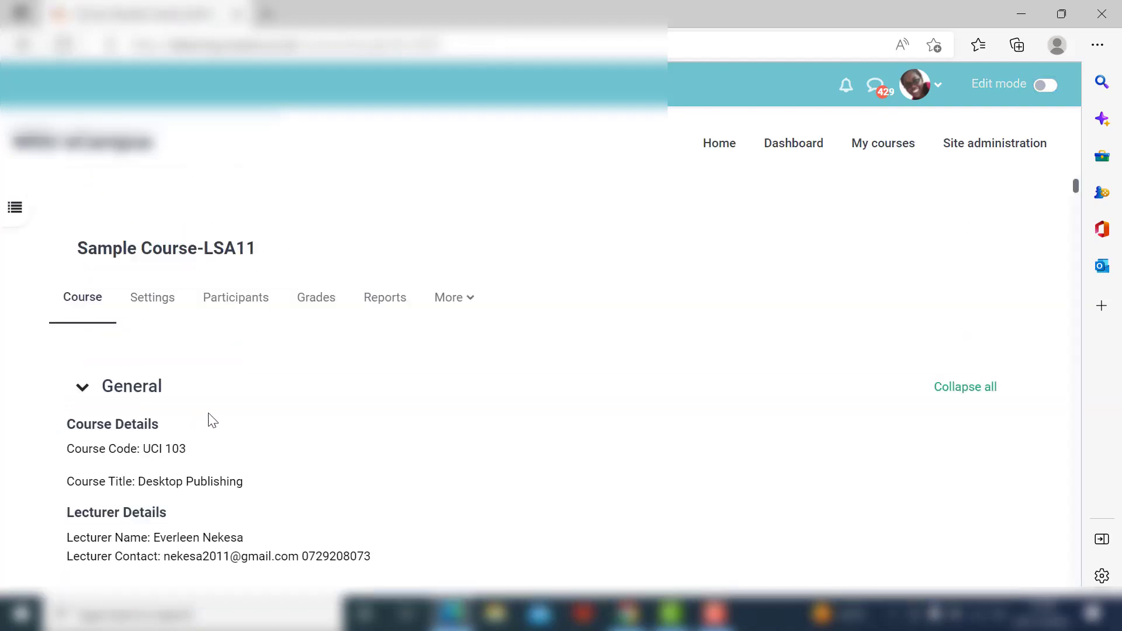
scroll(211, 422, down, 4)
scroll(211, 422, down, 20)
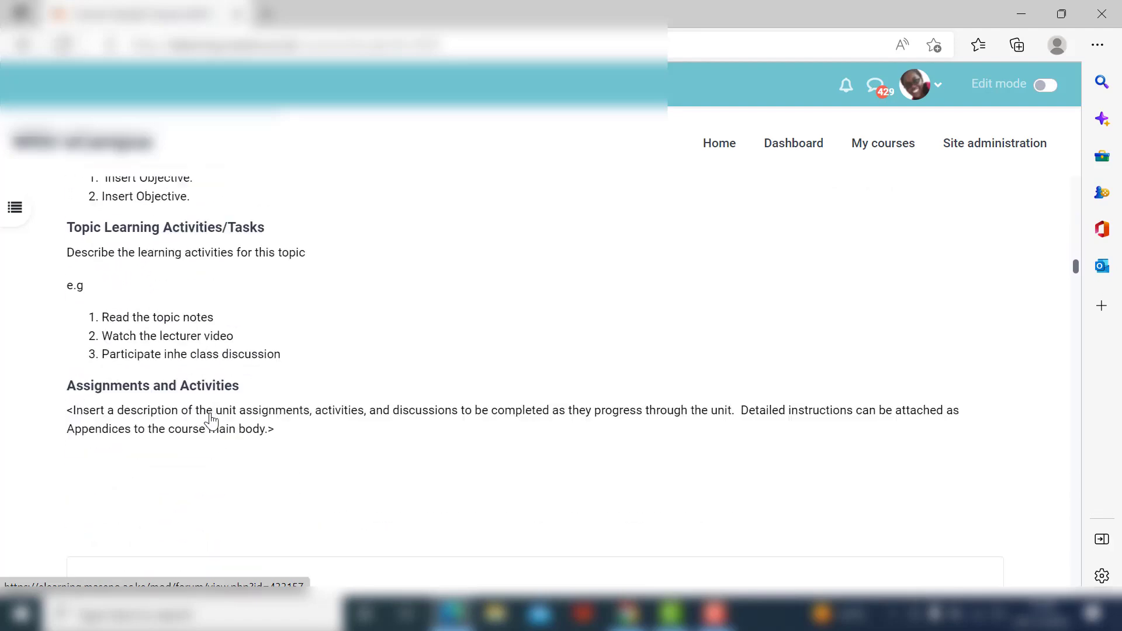
scroll(211, 421, down, 3)
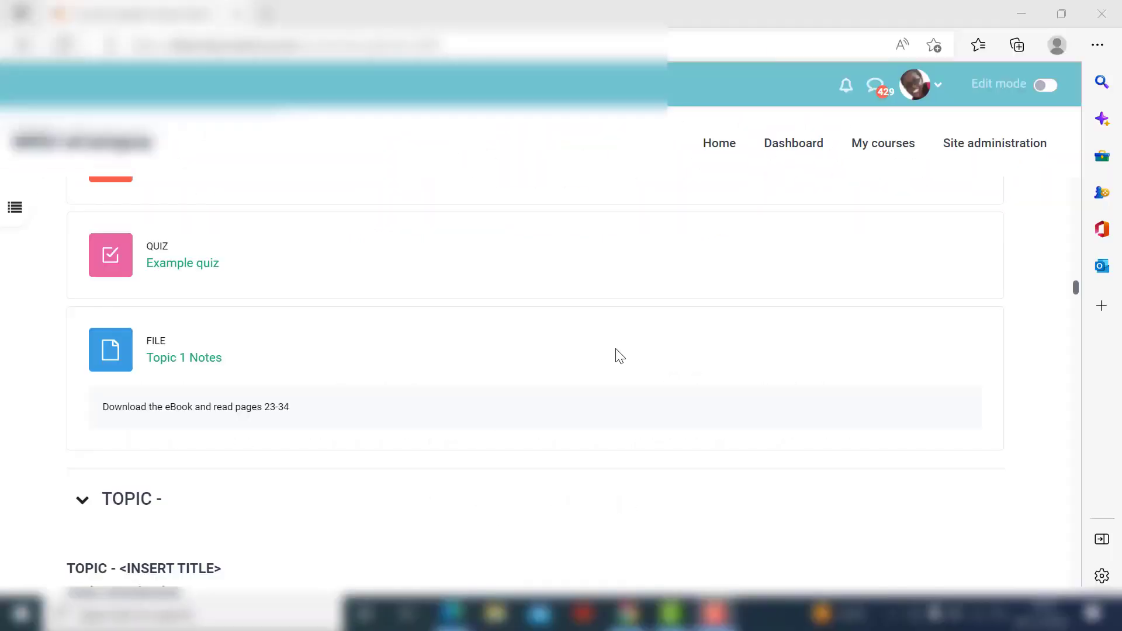
- Turn edit mode back on and start adding a Folder resource to a further topic that contains only the Topic Discussion Forum
click(1044, 85)
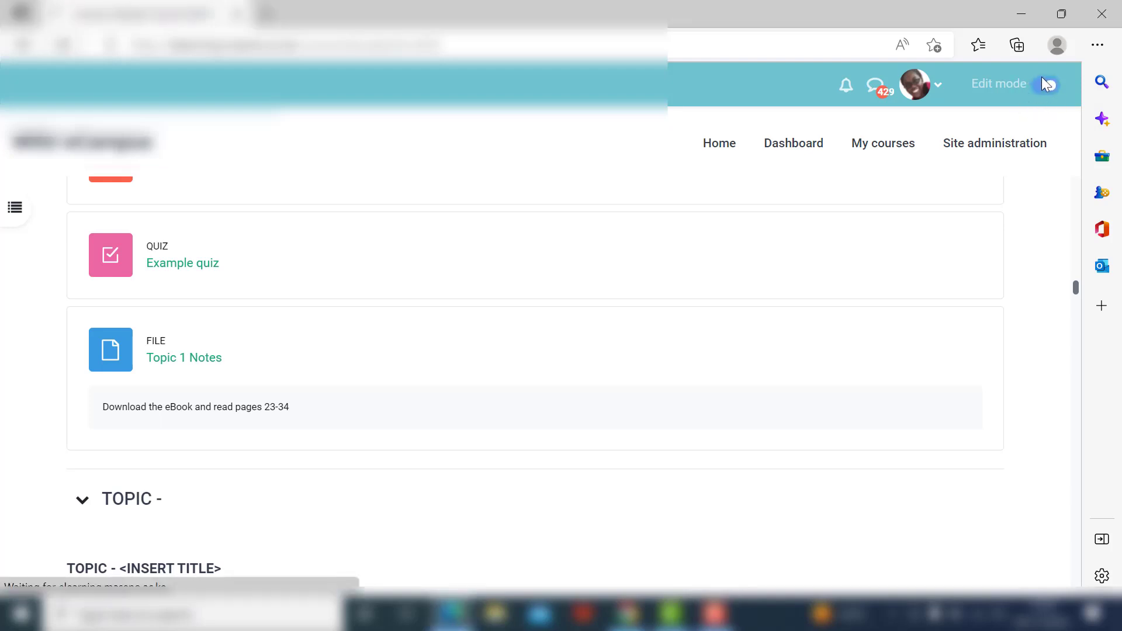
scroll(424, 358, down, 12)
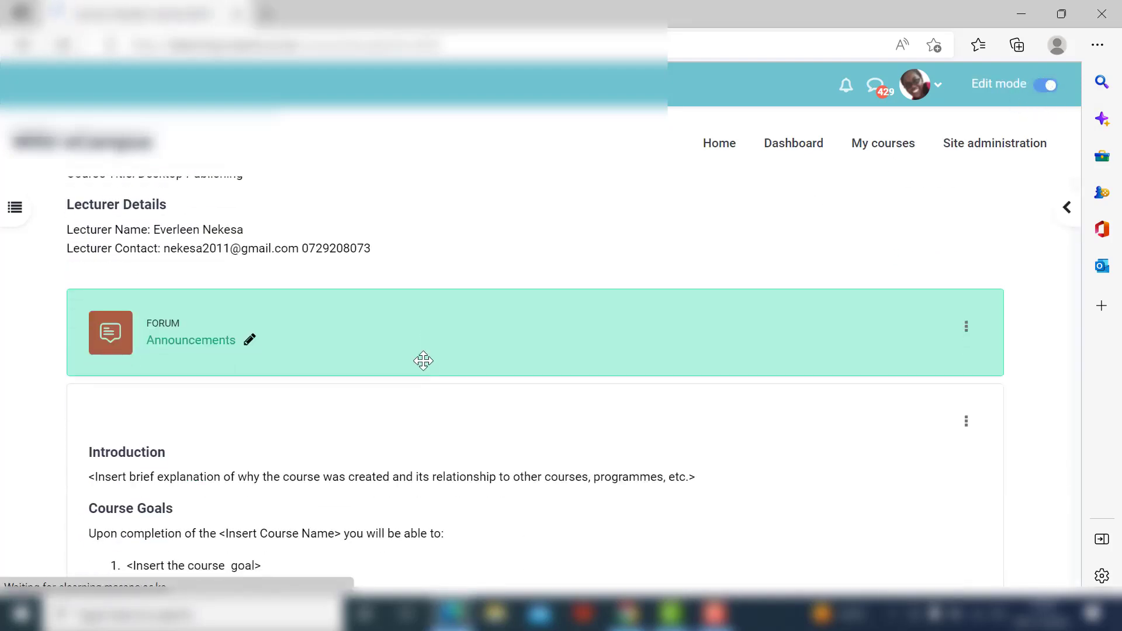
scroll(426, 356, down, 15)
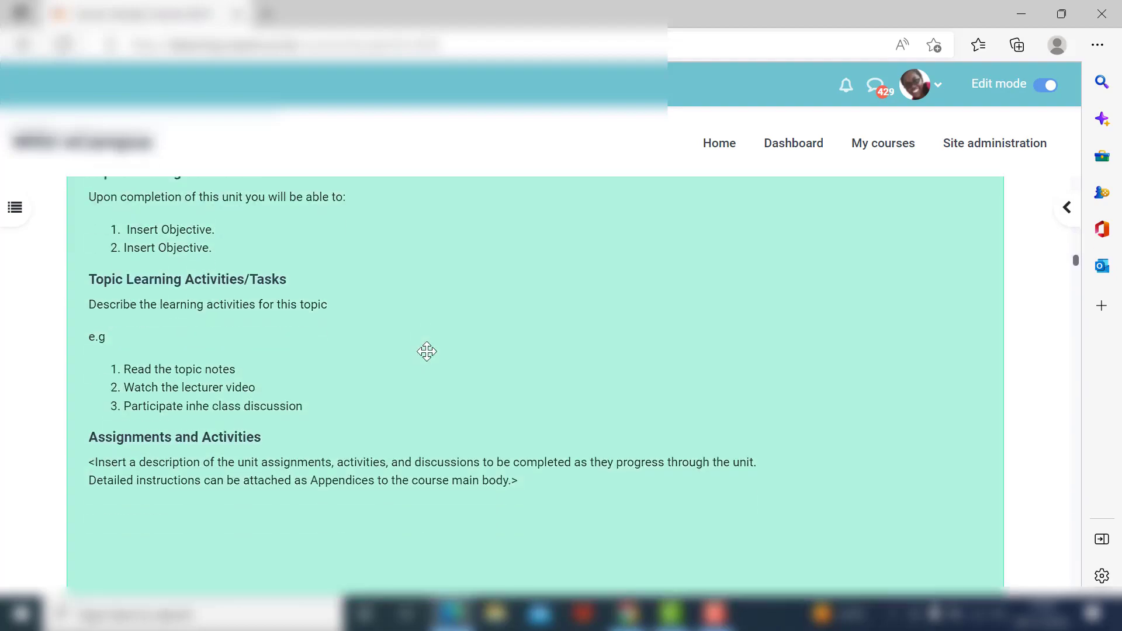
scroll(428, 349, up, 4)
scroll(428, 349, up, 1)
scroll(243, 351, down, 8)
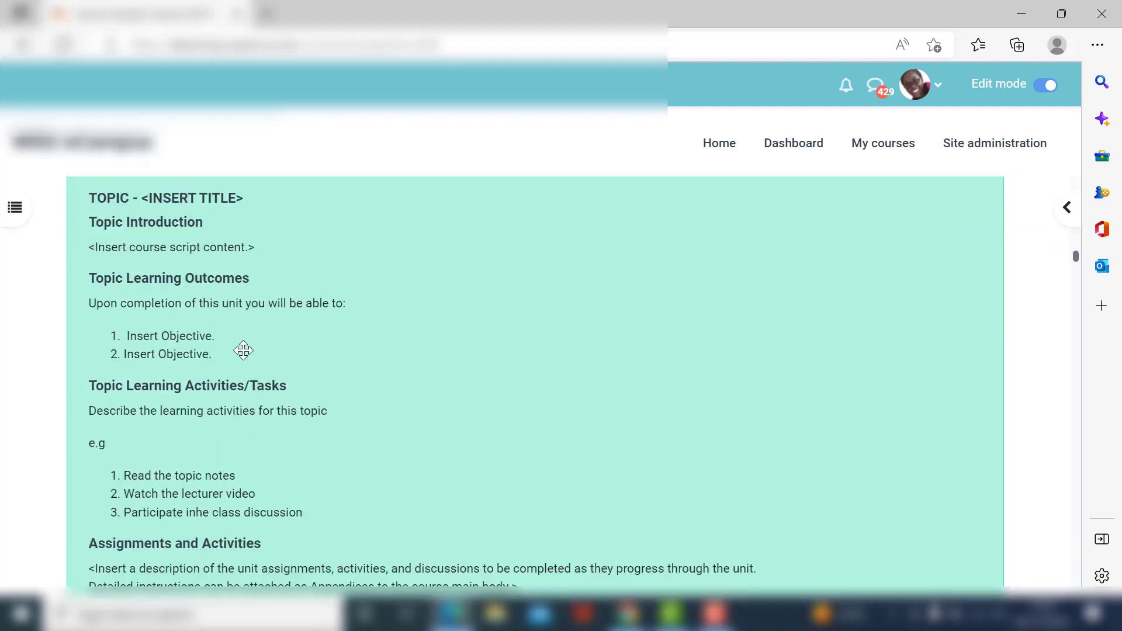
scroll(244, 351, down, 8)
scroll(245, 349, up, 1)
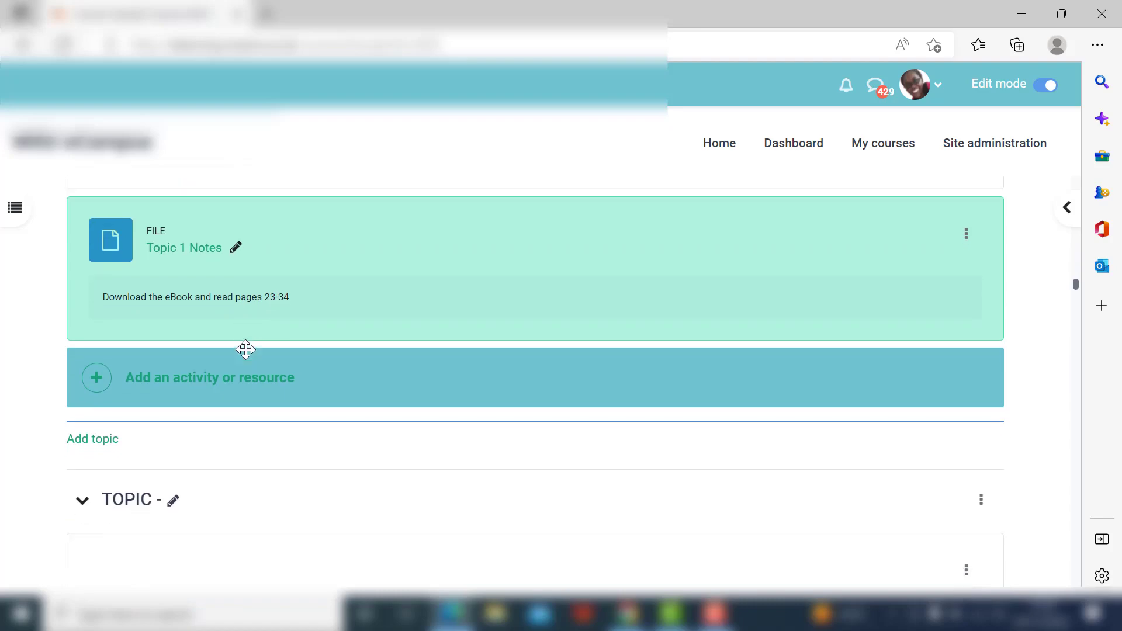
scroll(245, 350, down, 5)
scroll(245, 349, down, 15)
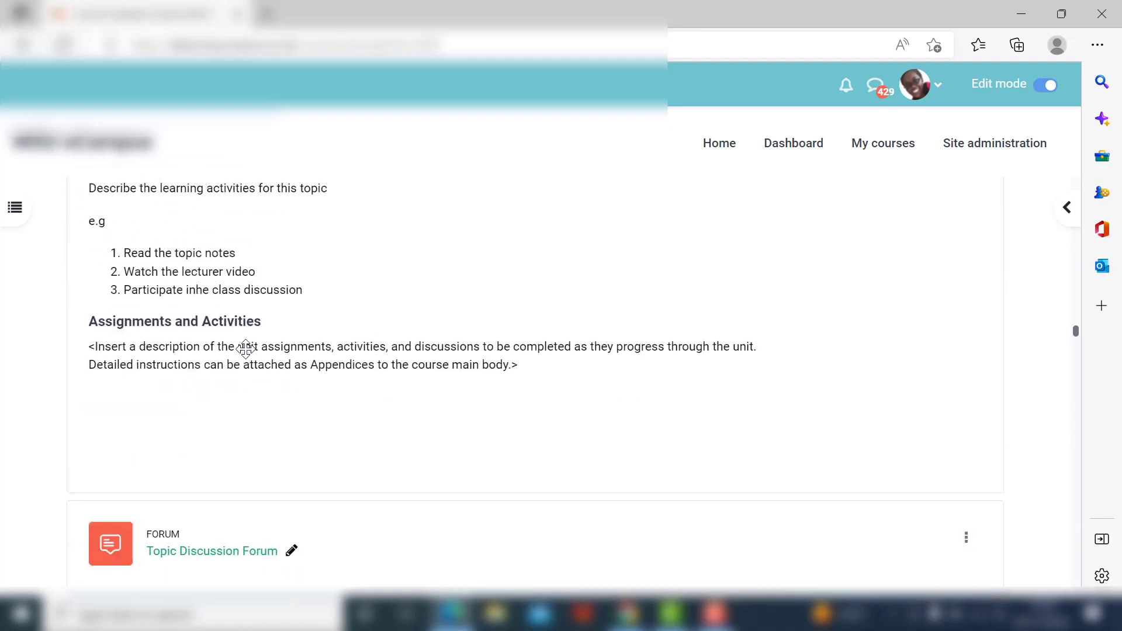
scroll(245, 349, down, 2)
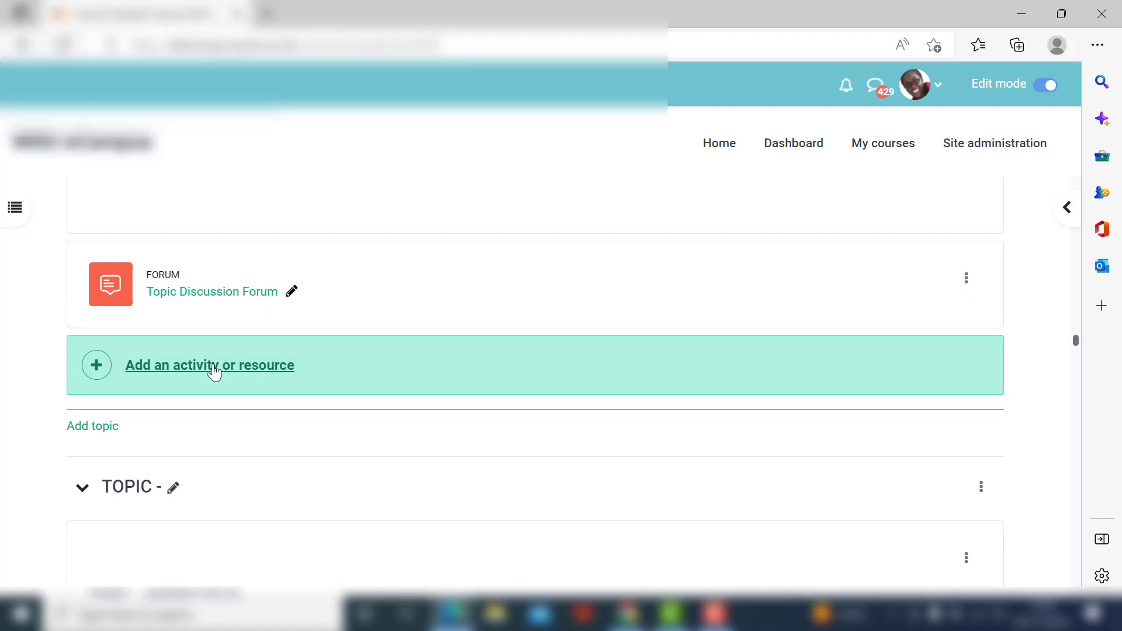
click(214, 372)
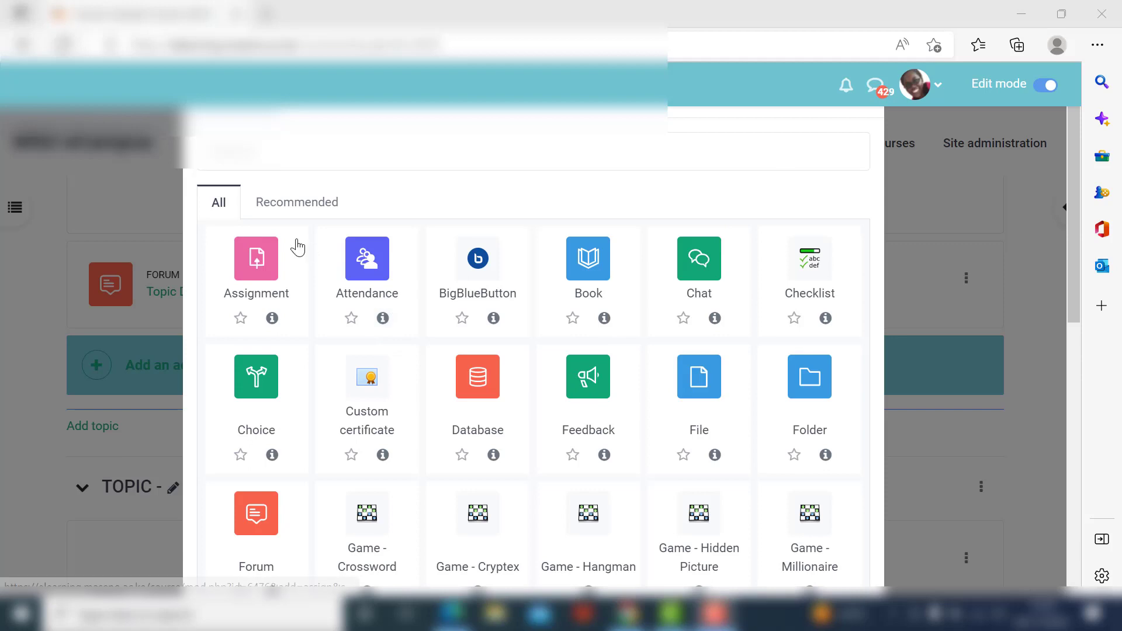
click(845, 444)
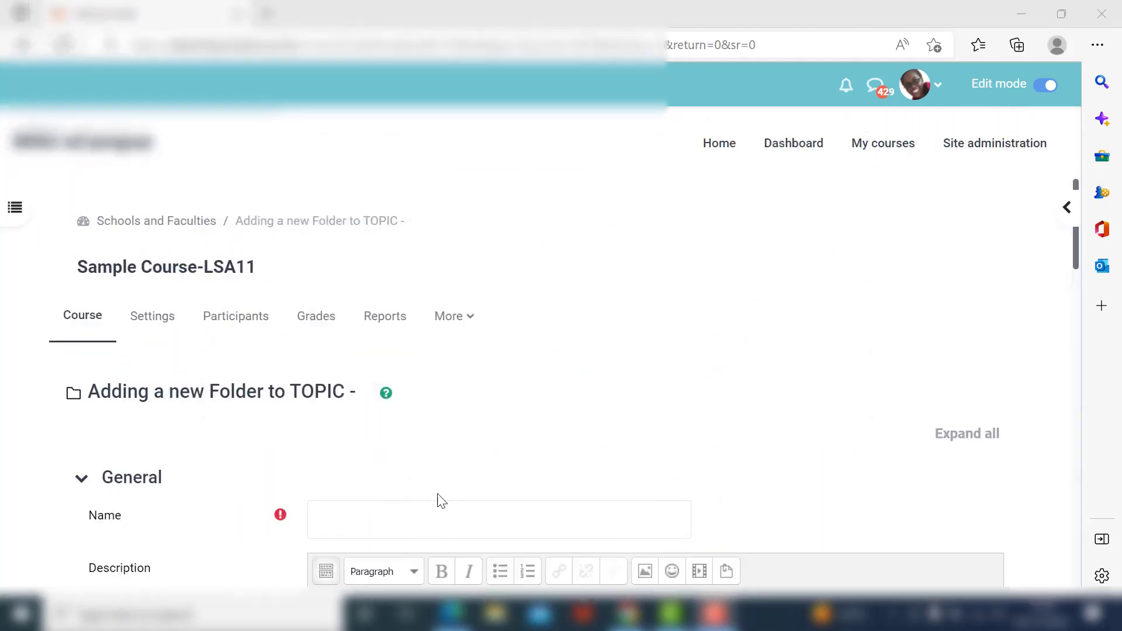
scroll(644, 386, down, 2)
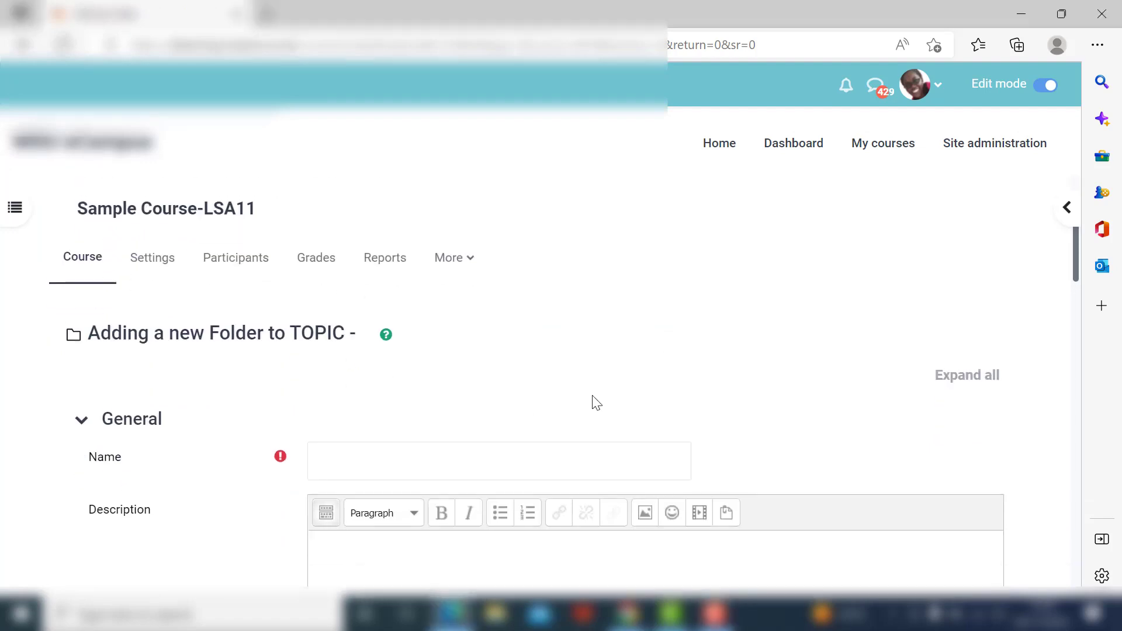
scroll(559, 396, down, 1)
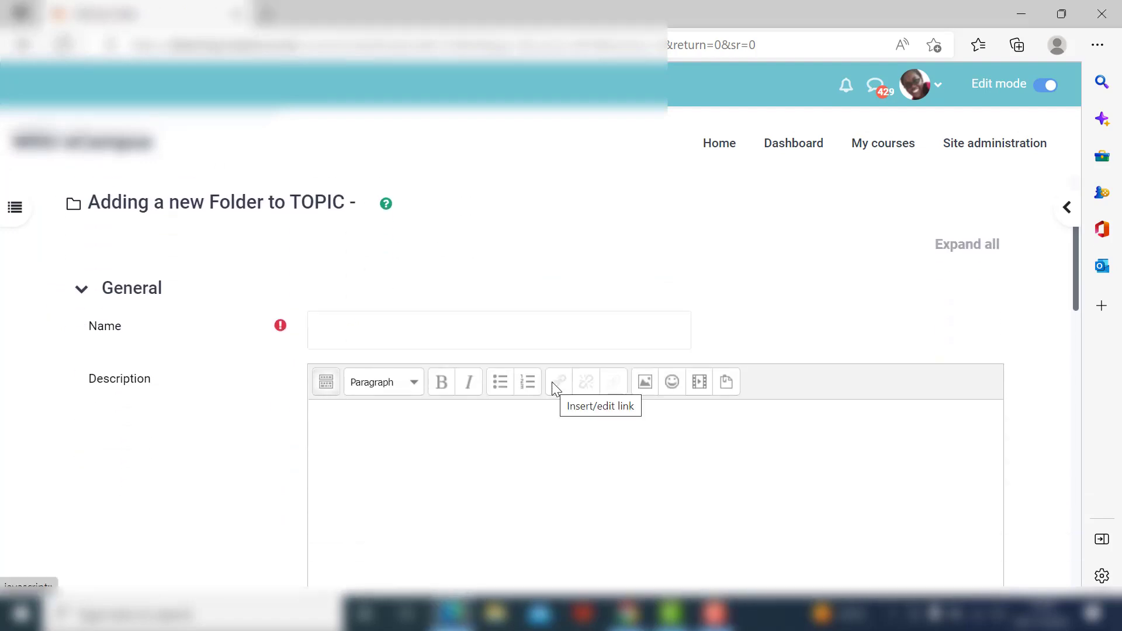
- Name the new folder "Topic 2 Resources"
click(369, 332)
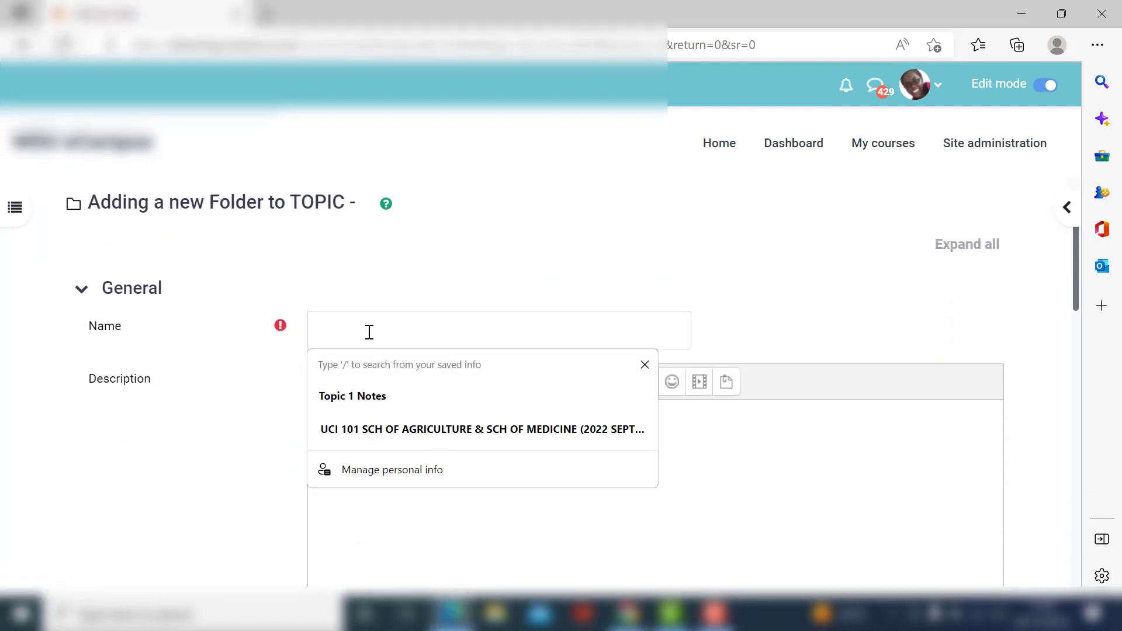
click(233, 463)
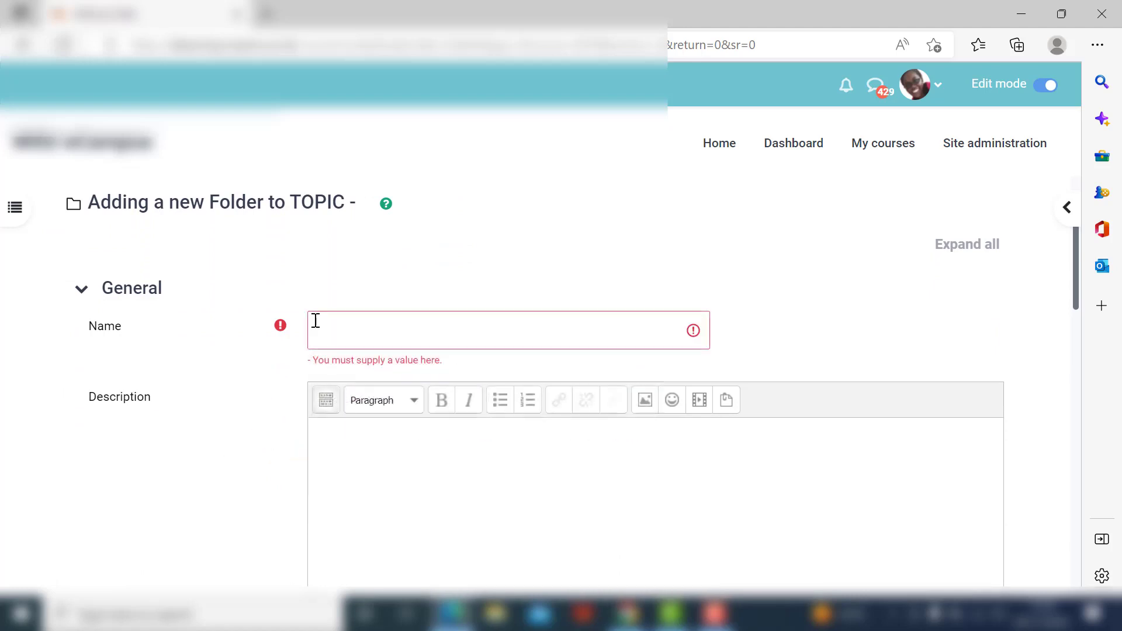
click(361, 320)
text(Topic 2 )
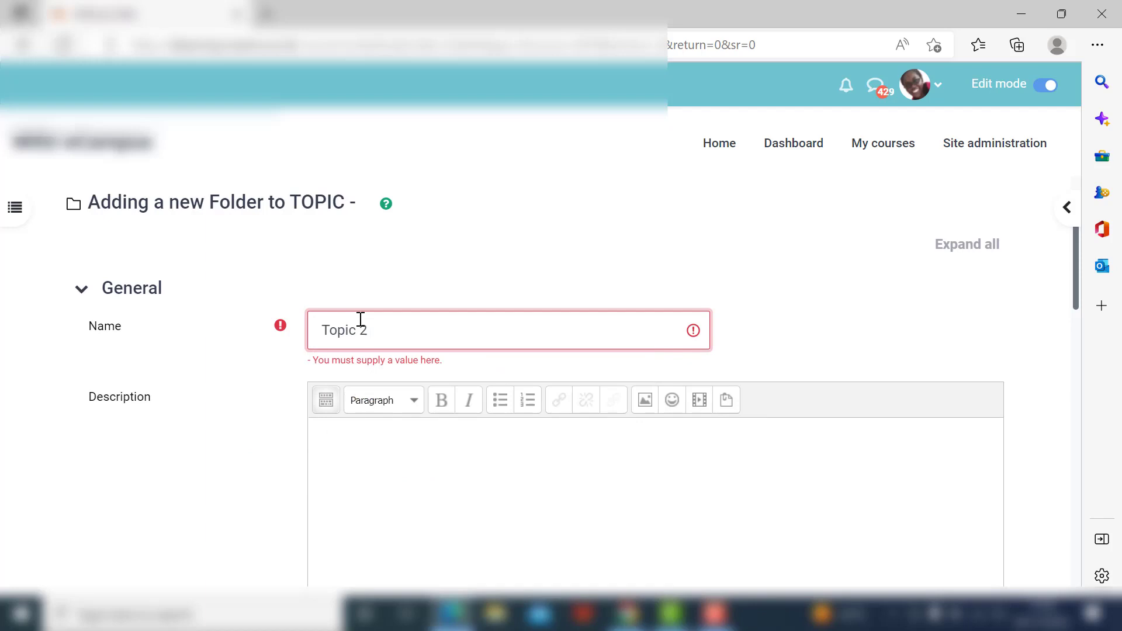
text(Resources)
- Enter the description "Read the attached power point then proceed to read page 34 to 40 of the attached ebook" and display it on the course page
scroll(494, 370, down, 1)
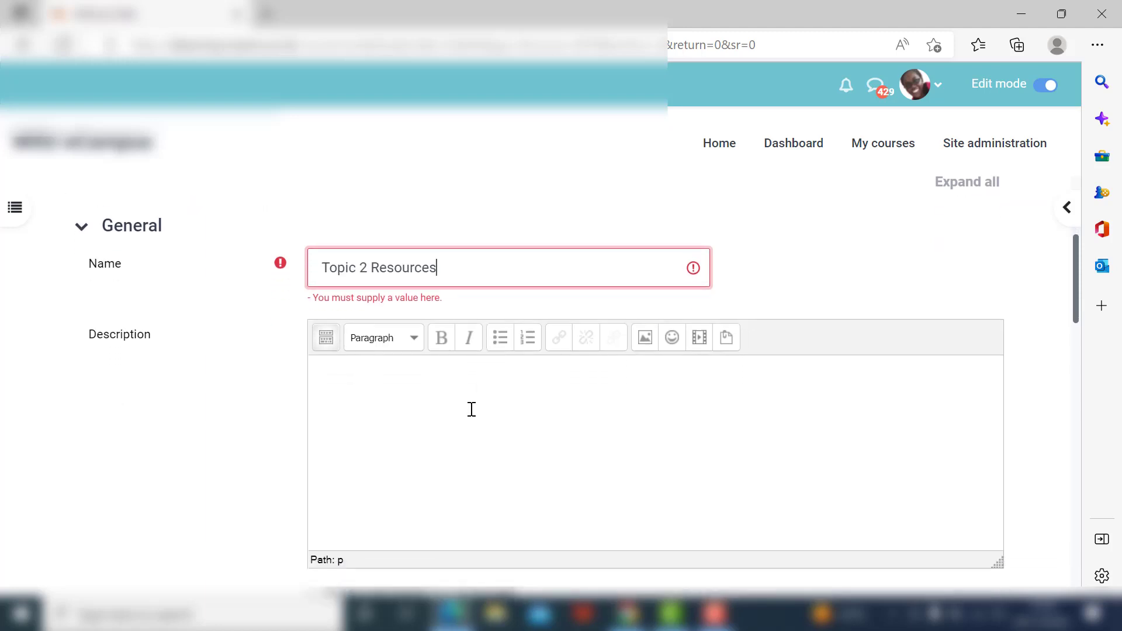
click(472, 411)
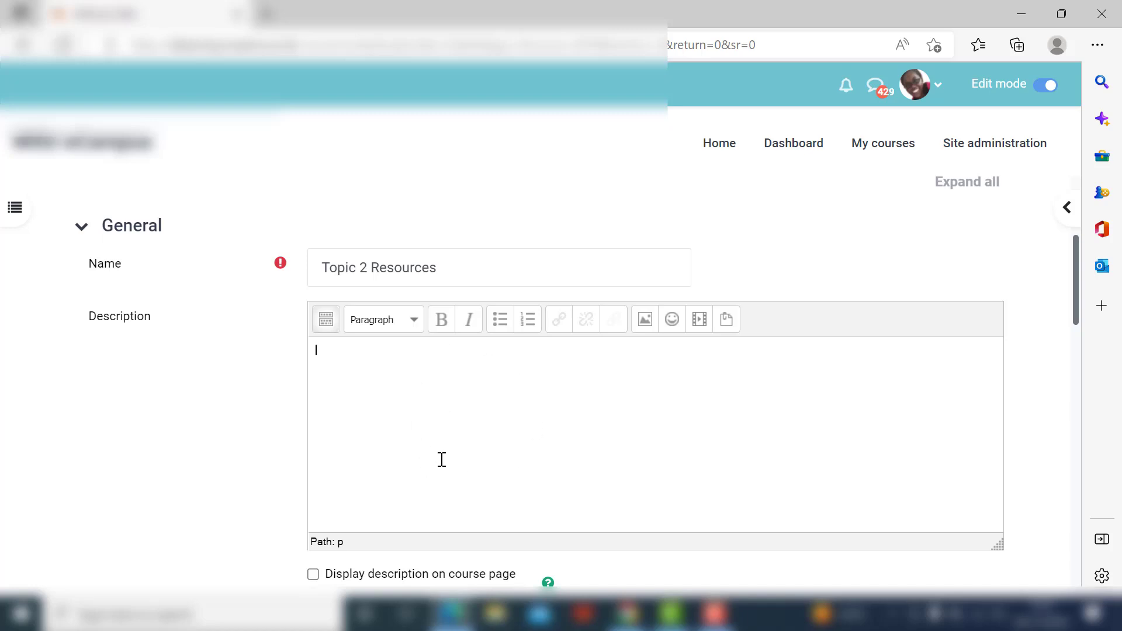
scroll(446, 451, down, 2)
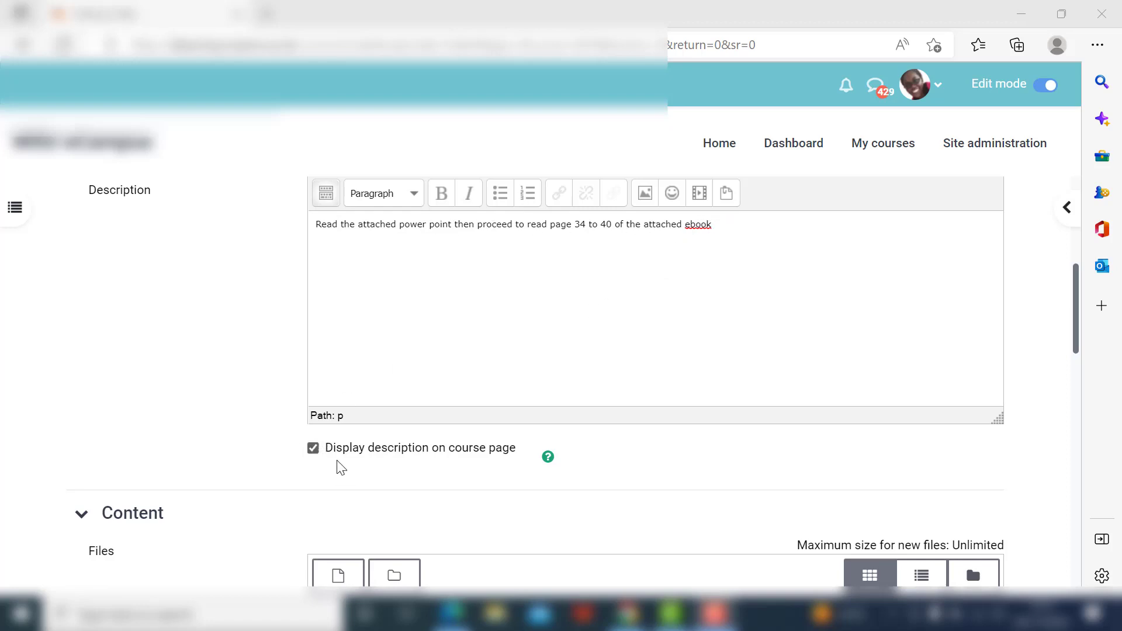
- Add the analytics file and index_lms.html to the folder's content, then save and return to the course
scroll(220, 400, down, 5)
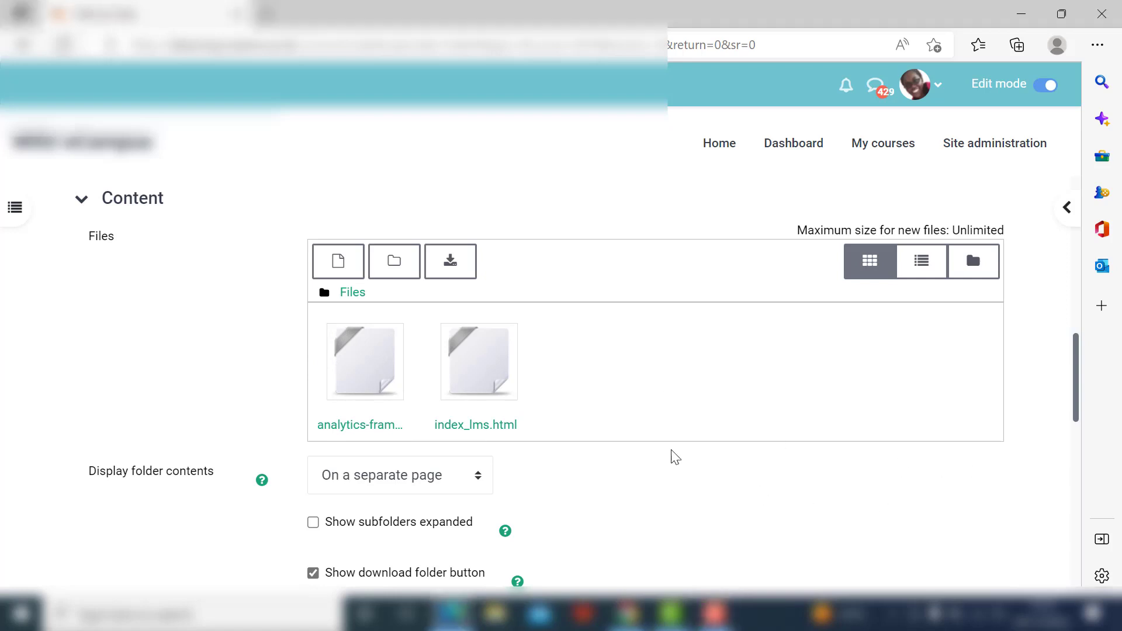
scroll(626, 444, down, 8)
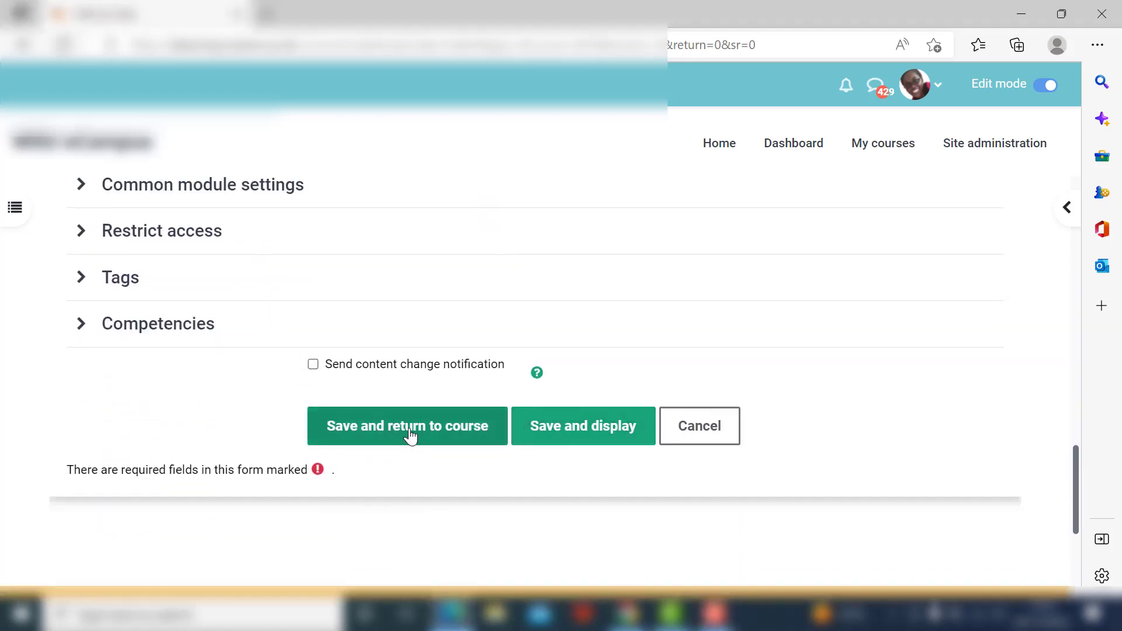
click(411, 435)
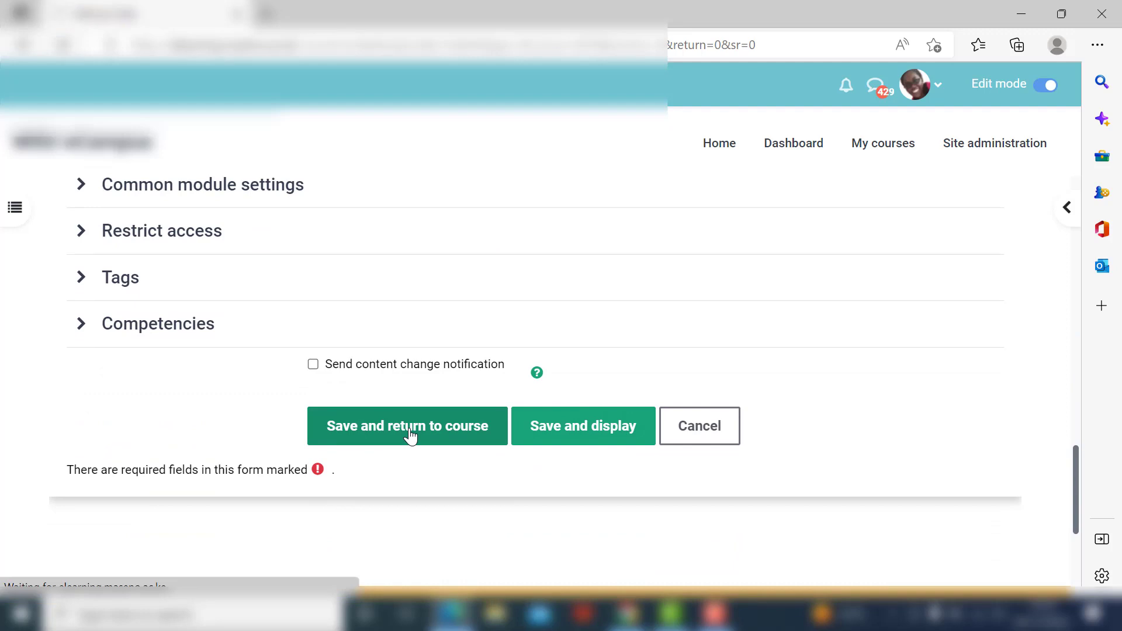